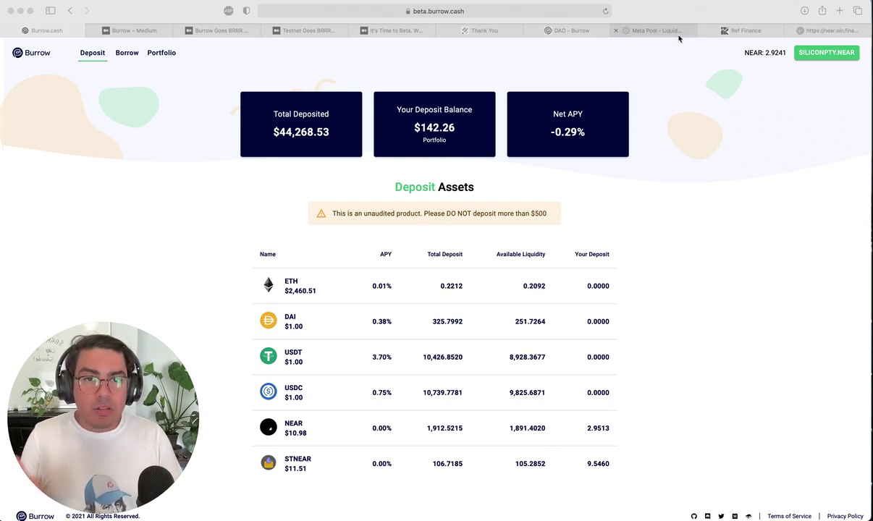
# Switch to Meta Pool and scroll to its stats: 62 pools, 2,611,828.30274 NEAR total value
pyautogui.click(655, 31)
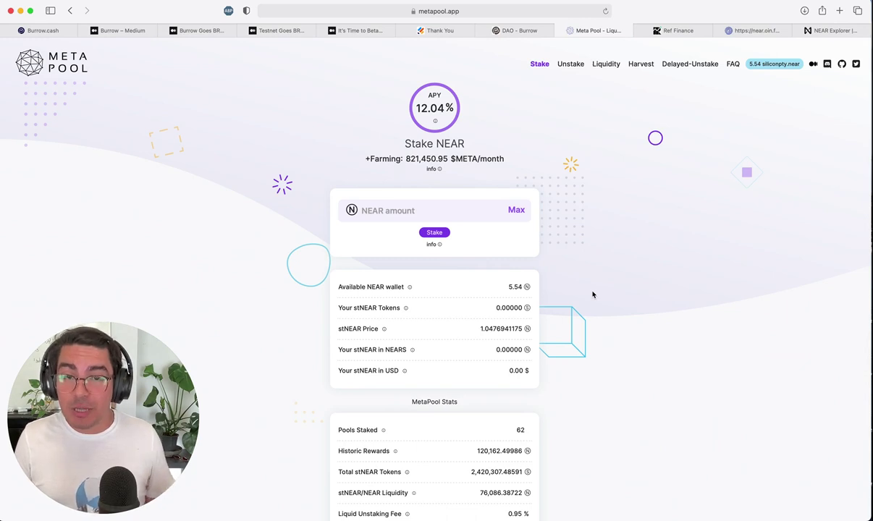
pyautogui.scroll(-2, 592, 294)
pyautogui.scroll(-1, 590, 294)
pyautogui.scroll(-1, 590, 295)
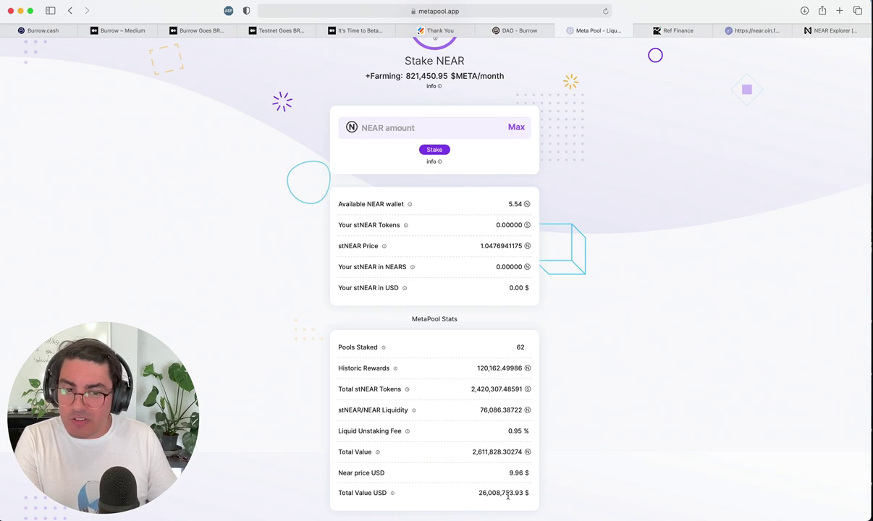
pyautogui.click(836, 32)
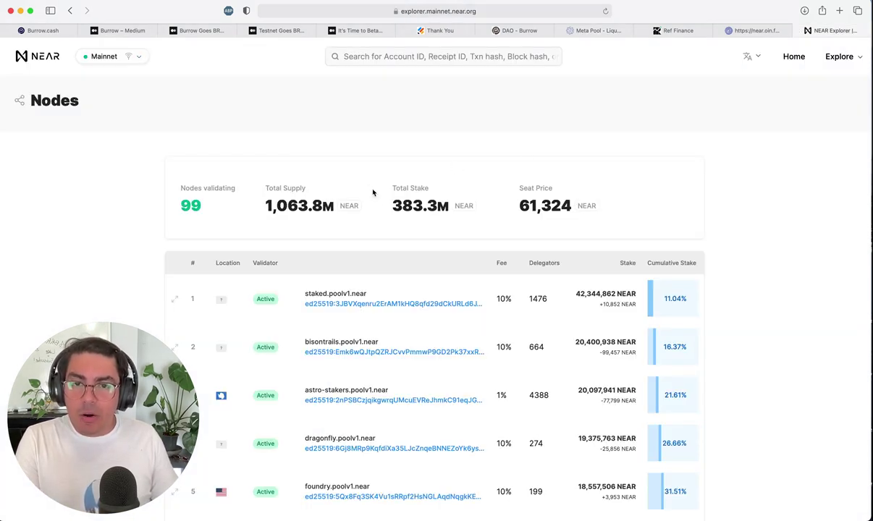
pyautogui.moveTo(403, 208)
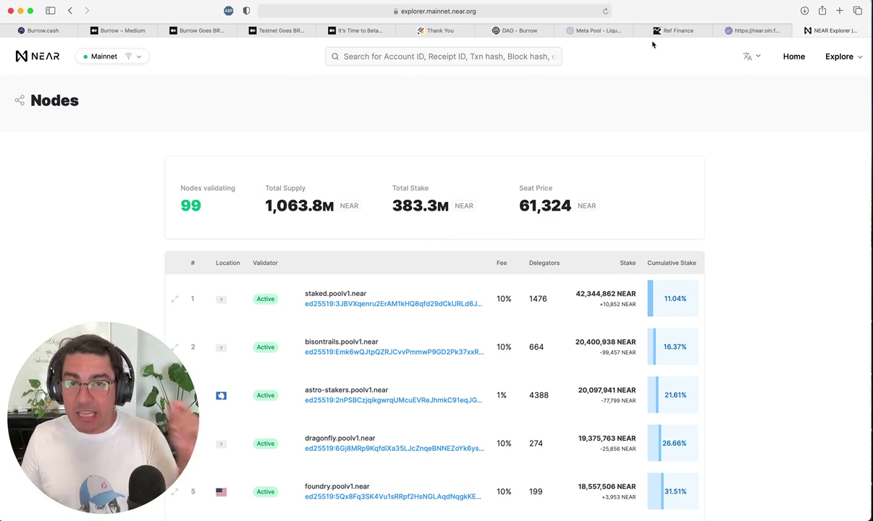
pyautogui.click(616, 30)
pyautogui.scroll(3, 573, 98)
pyautogui.scroll(-3, 573, 99)
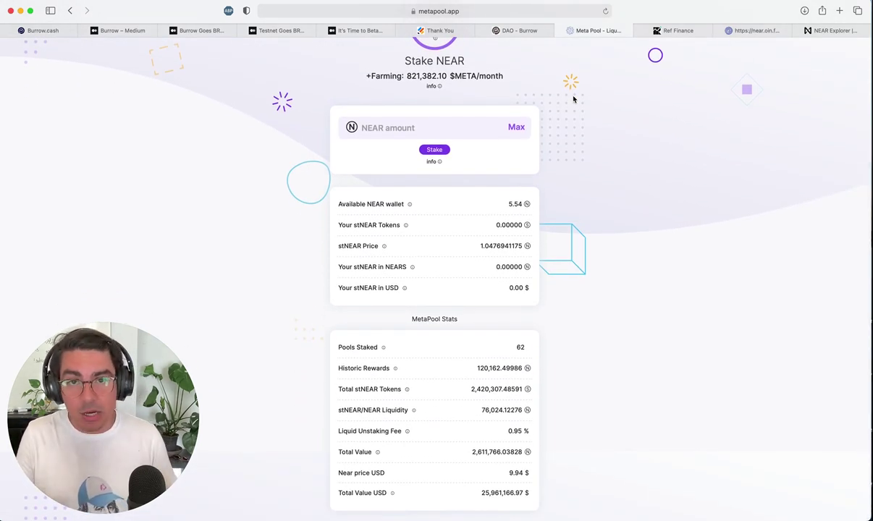
# Go through the explorer and Meta Pool tabs to the DAO docs, then back to Deposit Assets
pyautogui.click(832, 30)
pyautogui.click(591, 32)
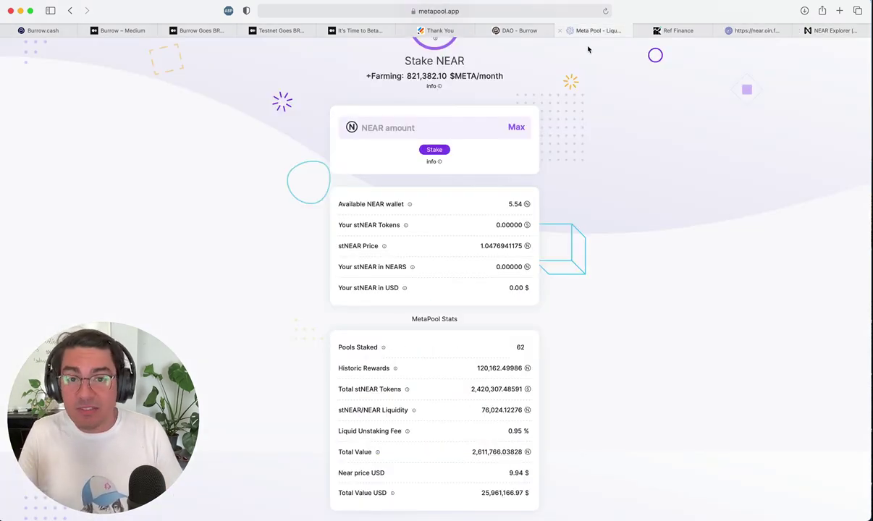
pyautogui.click(520, 30)
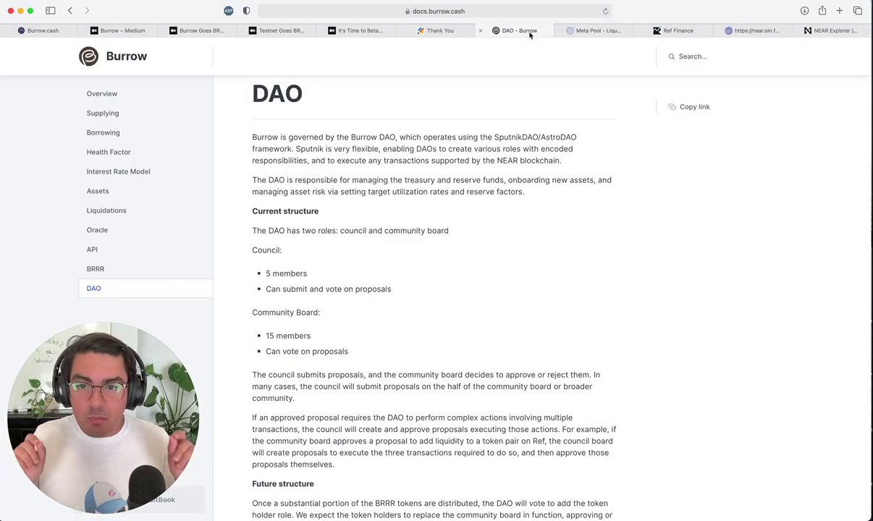
pyautogui.click(45, 31)
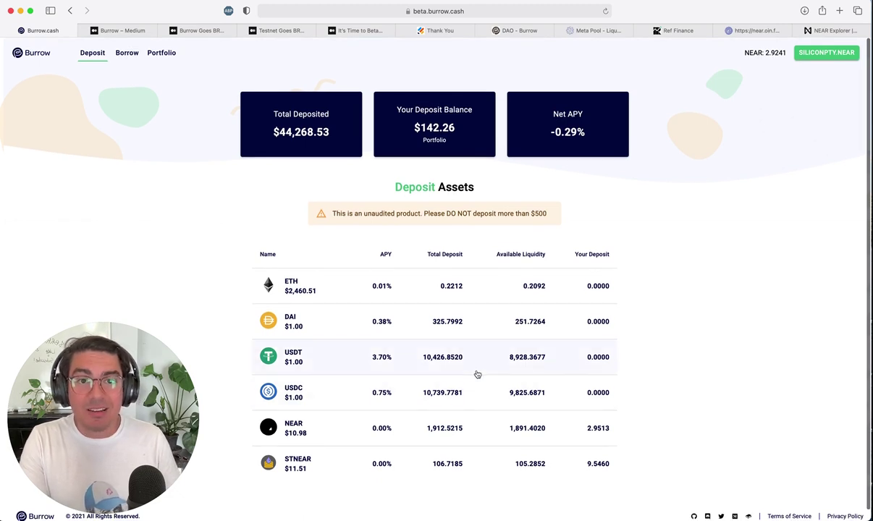
# Switch to the OIN Finance Stability Pool showing 642521.89 nUSDO staked
pyautogui.click(753, 31)
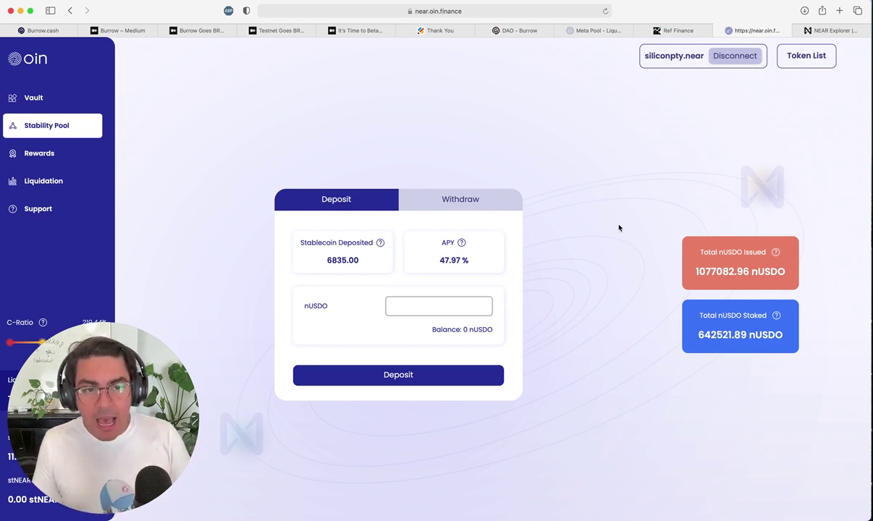
pyautogui.moveTo(701, 270); pyautogui.dragTo(710, 267)
pyautogui.click(678, 288)
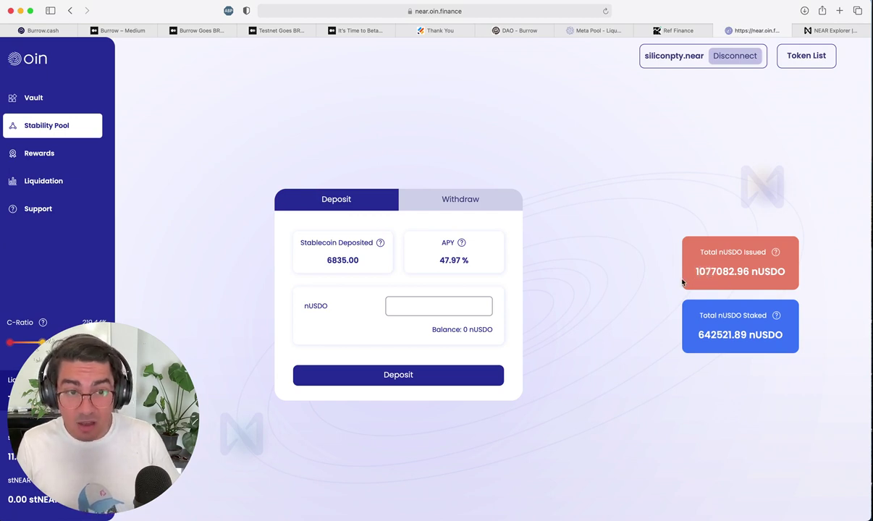
# Open Ref Finance's StableSwap view, quoting 1 USDT for 0.99963985 USDC
pyautogui.click(672, 32)
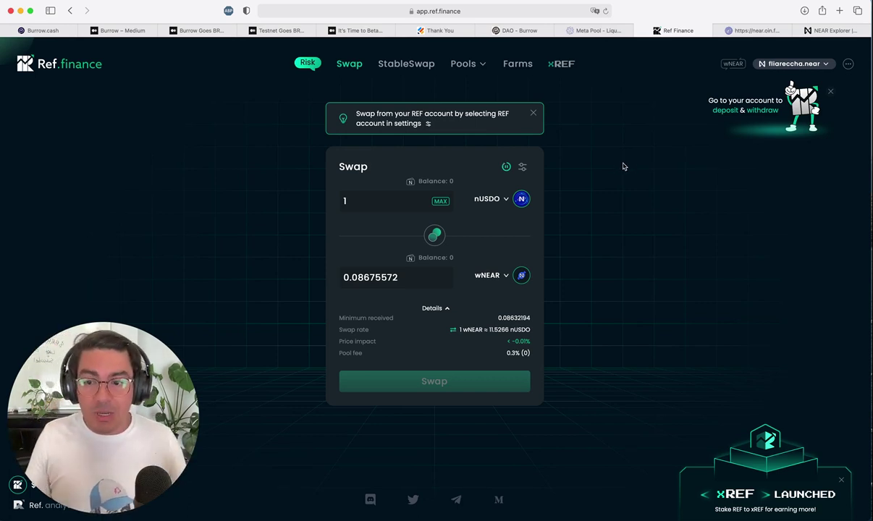
pyautogui.click(406, 64)
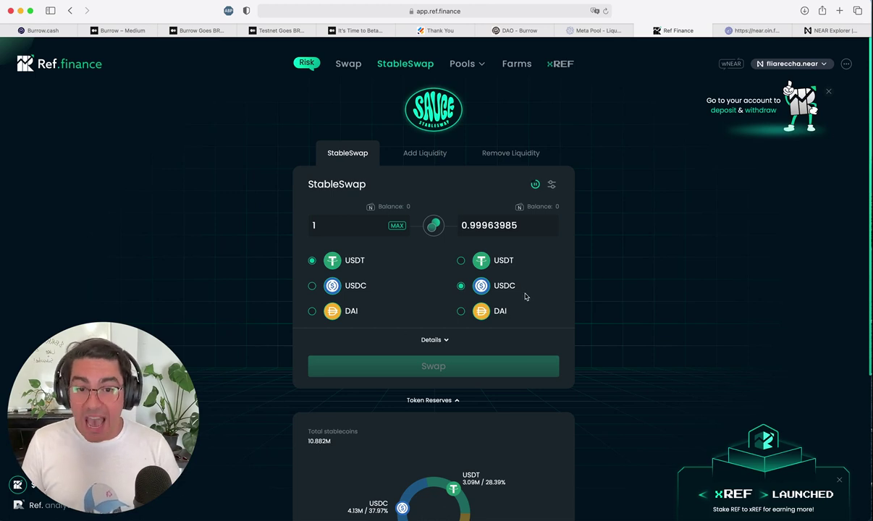
# Scroll StableSwap, then go via the DAO docs back to Burrow's Deposit Assets (USDT 3.70% APY)
pyautogui.scroll(-2, 590, 330)
pyautogui.scroll(-2, 590, 329)
pyautogui.scroll(4, 590, 330)
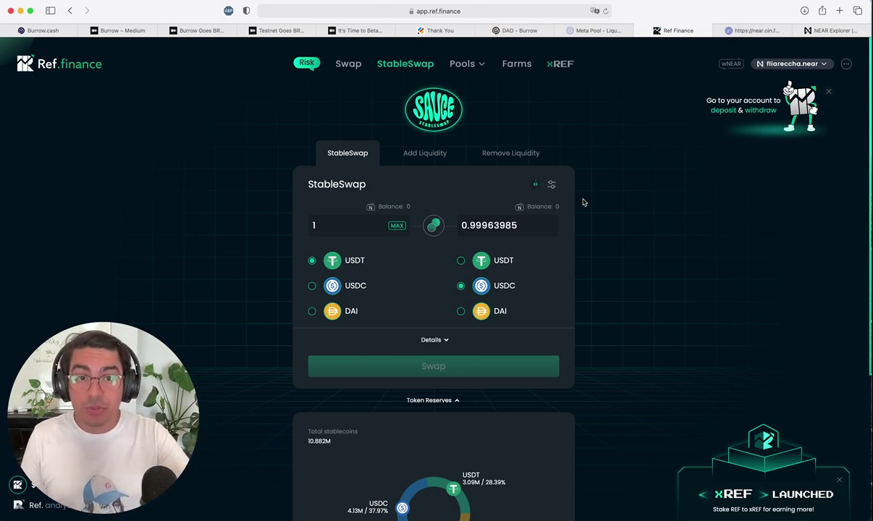
pyautogui.click(516, 31)
pyautogui.click(61, 32)
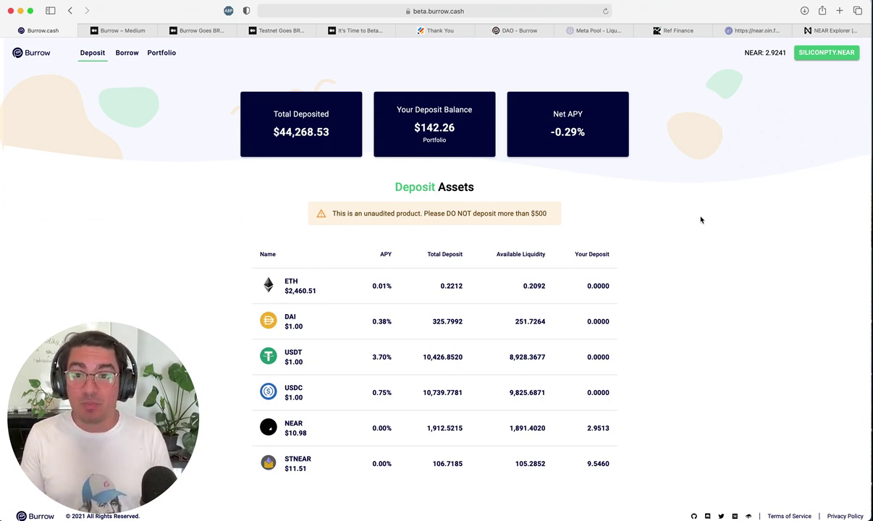
# Open Burrow's Medium publication listing the Beta, Testnet Goes BRRR and Burrow Goes BRRR posts
pyautogui.click(133, 34)
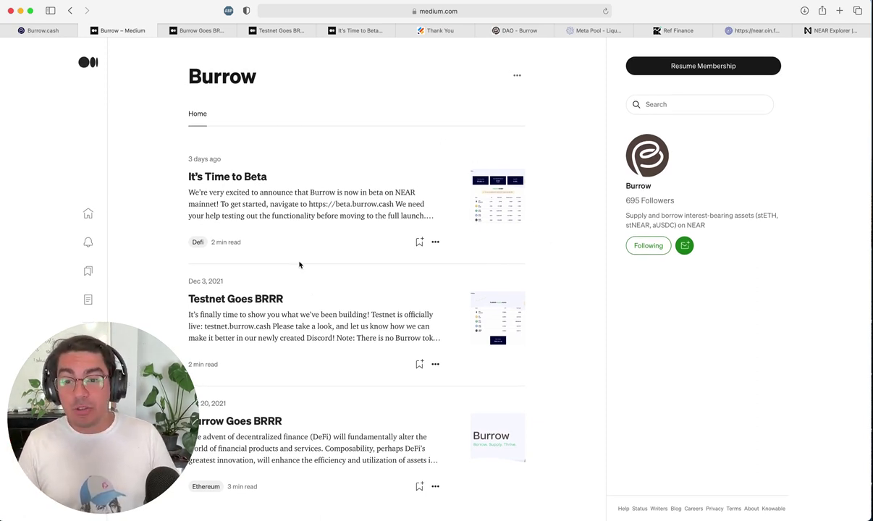
# Read the Burrow Goes BRRR article down to its timelines and roadmap, then switch to Testnet Goes BRRR
pyautogui.click(208, 31)
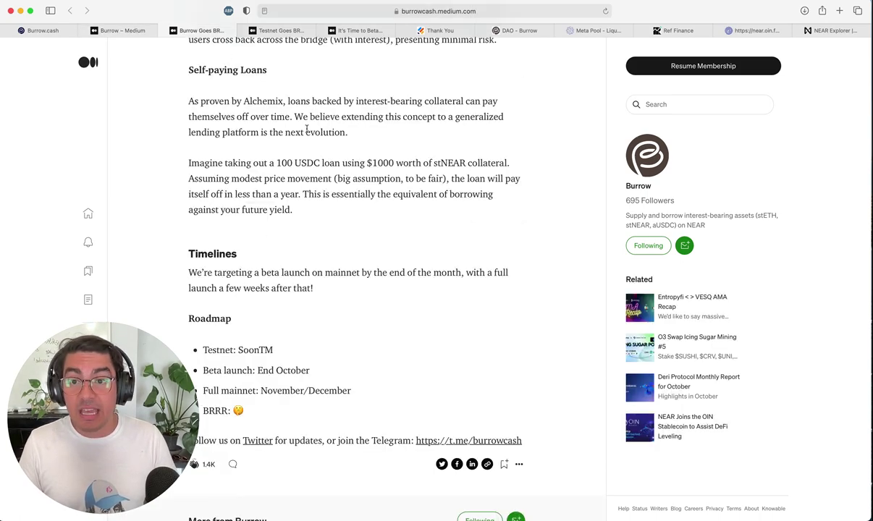
pyautogui.scroll(15, 392, 208)
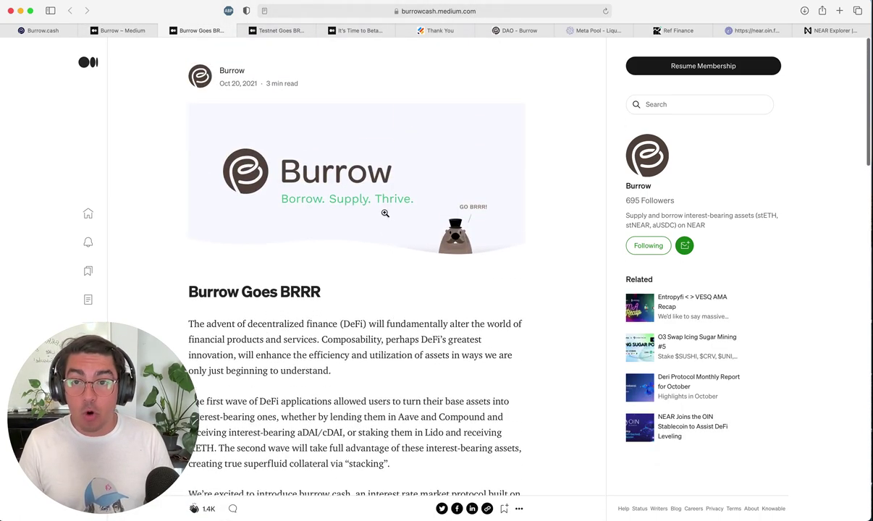
pyautogui.scroll(-8, 558, 230)
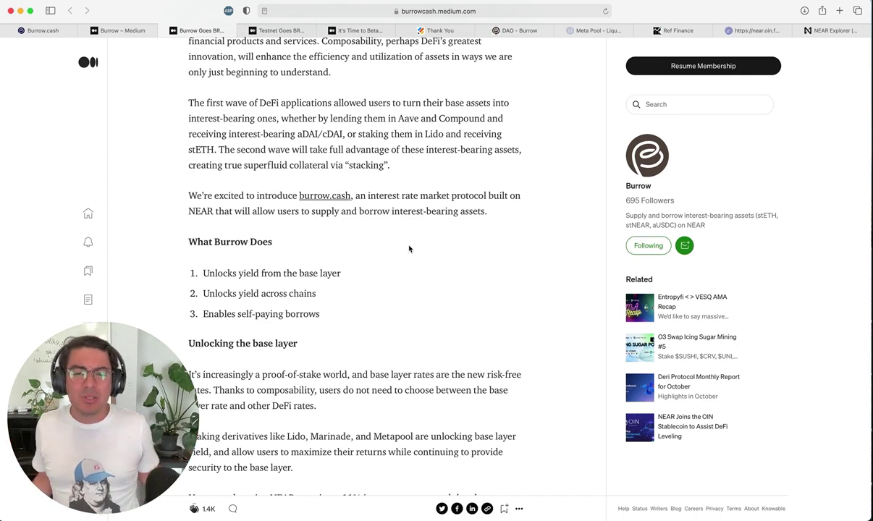
pyautogui.scroll(-7, 409, 249)
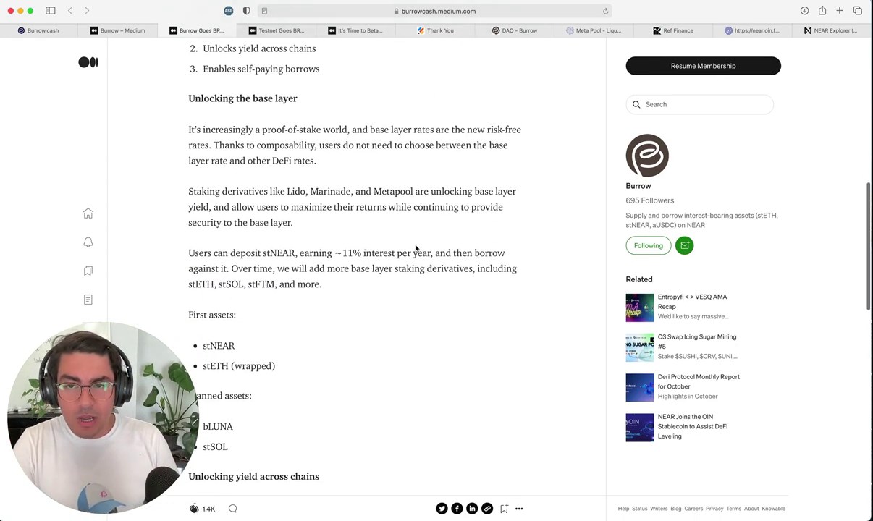
pyautogui.scroll(-1, 420, 244)
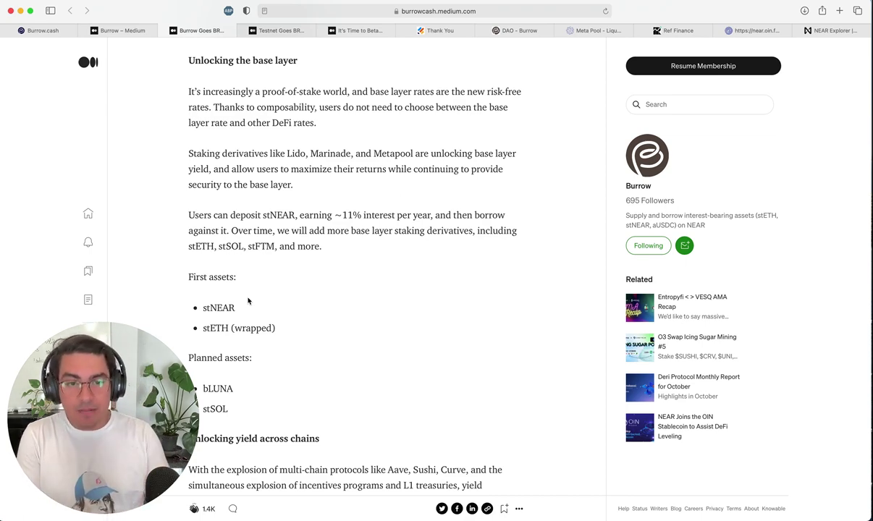
pyautogui.scroll(-2, 248, 301)
pyautogui.scroll(1, 249, 301)
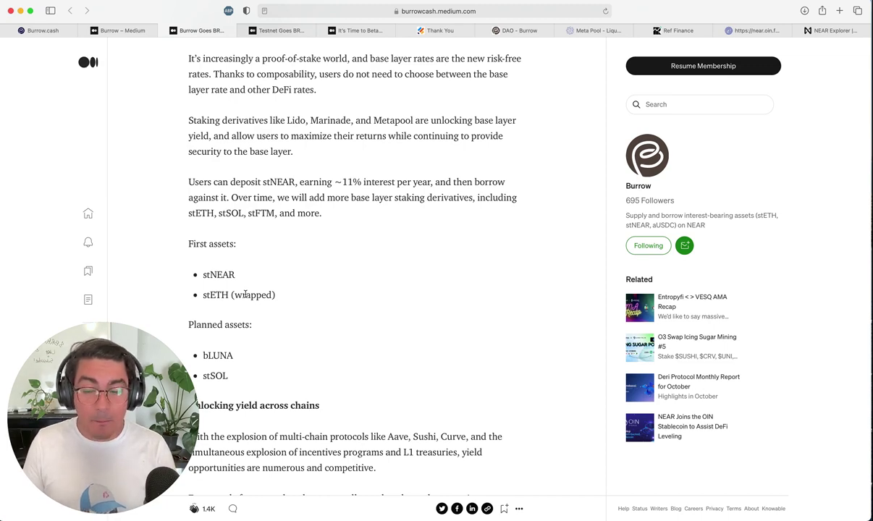
pyautogui.scroll(-5, 337, 293)
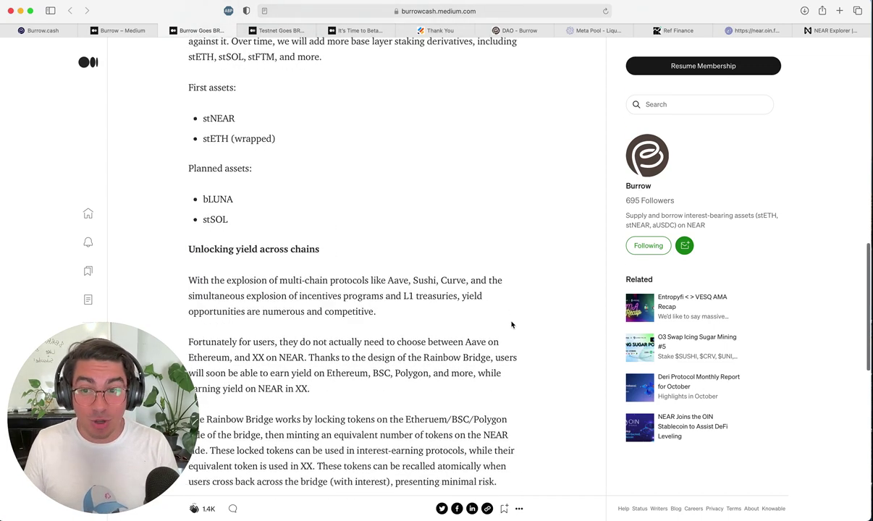
pyautogui.scroll(-10, 511, 325)
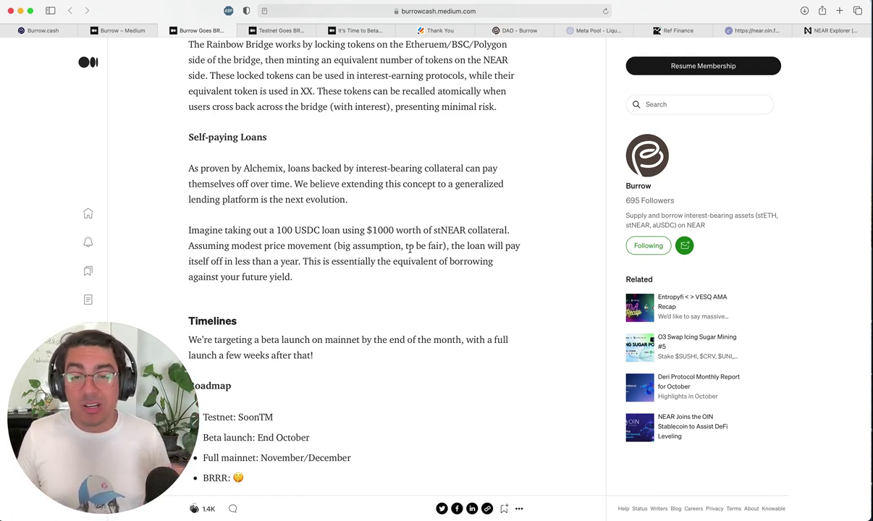
pyautogui.hotkey('ctrl', 'Tab')
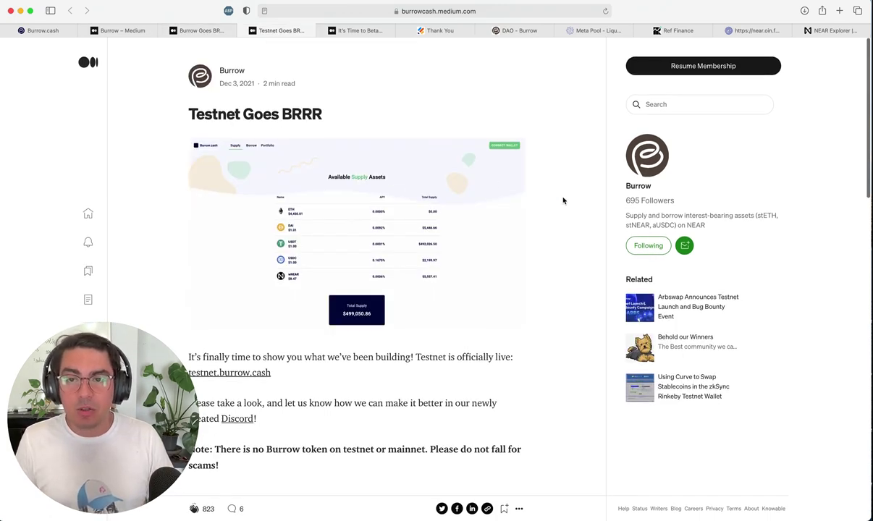
# Scroll through Testnet Goes BRRR's setup and feedback sections, then open the Jan 21 It's Time to Beta post
pyautogui.scroll(-8, 563, 201)
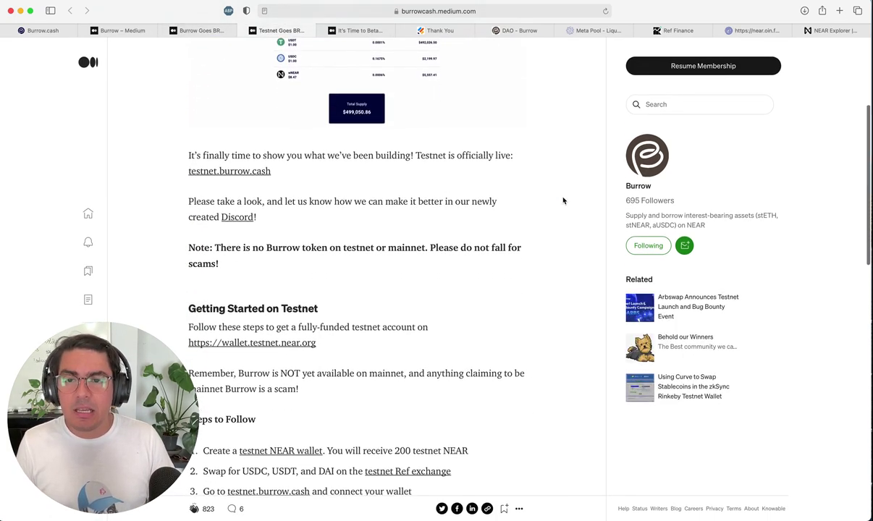
pyautogui.scroll(-1, 563, 200)
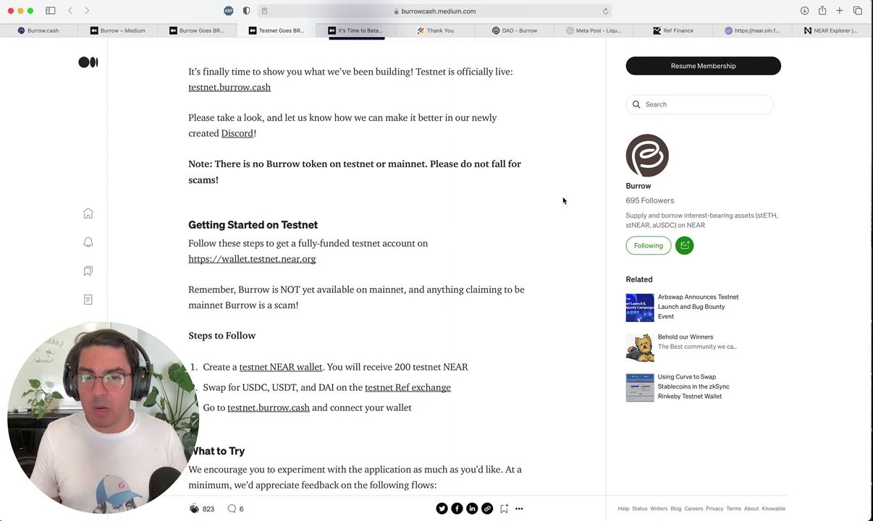
pyautogui.scroll(-6, 563, 201)
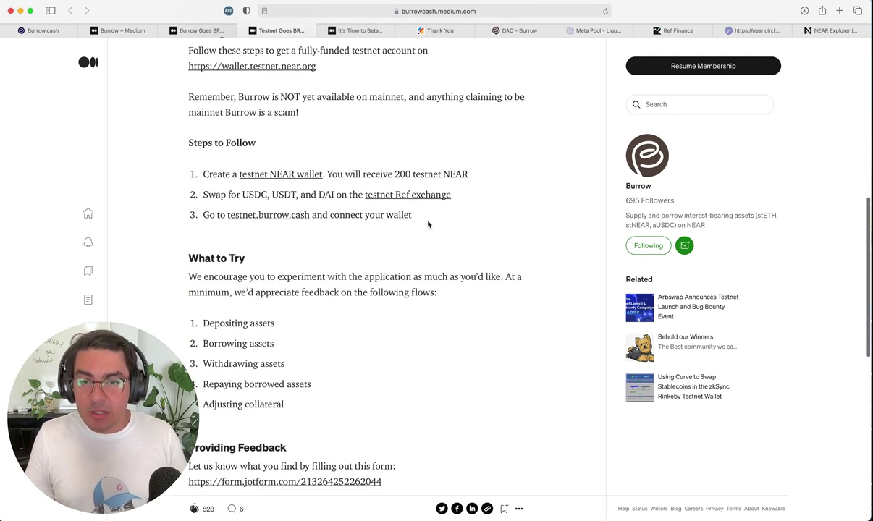
pyautogui.scroll(-8, 557, 225)
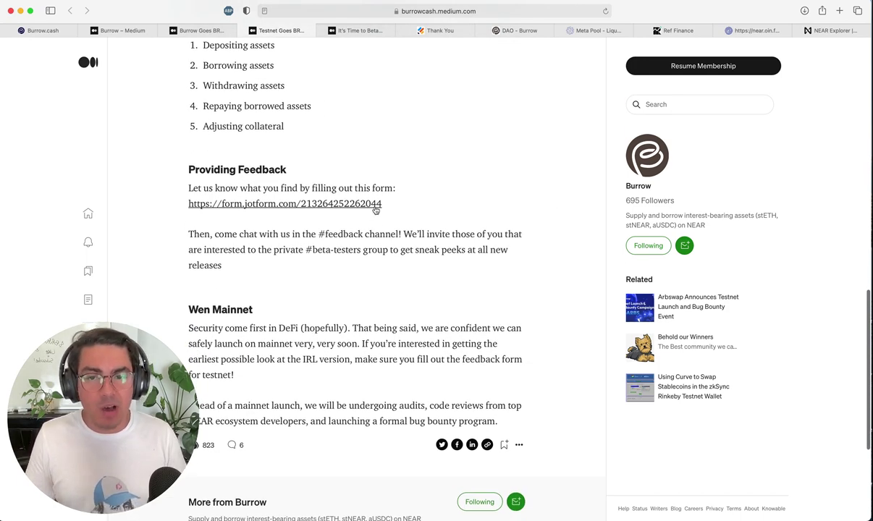
pyautogui.click(381, 30)
pyautogui.scroll(10, 590, 175)
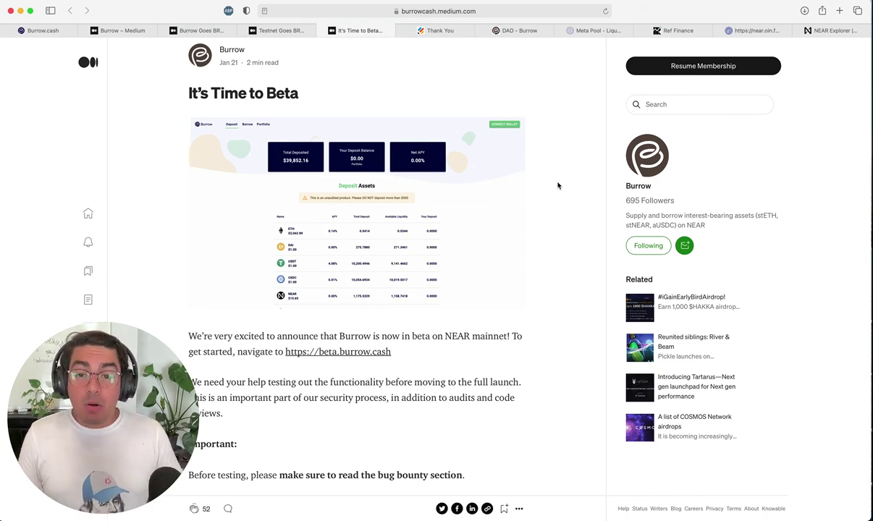
# Read Providing Feedback, close the Jotform thank-you tab, and reach the 10,000 USDC Bug Bounty section
pyautogui.scroll(-1, 549, 189)
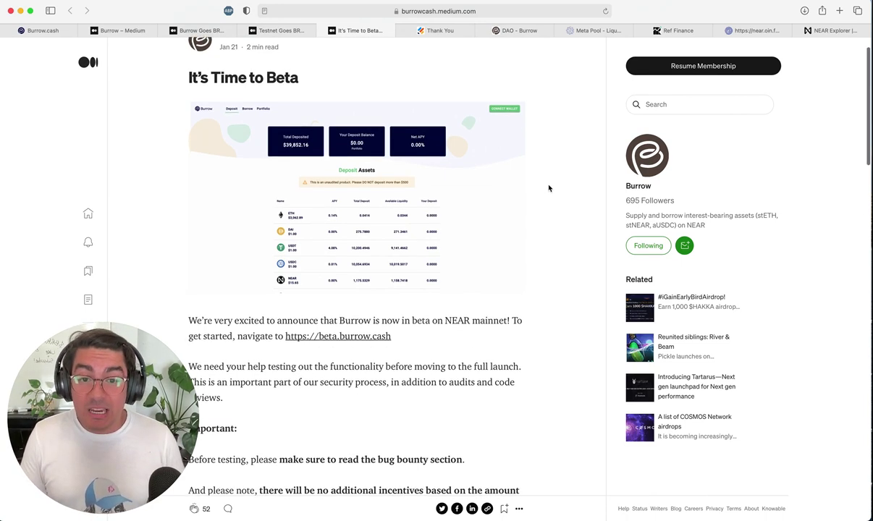
pyautogui.scroll(1, 549, 189)
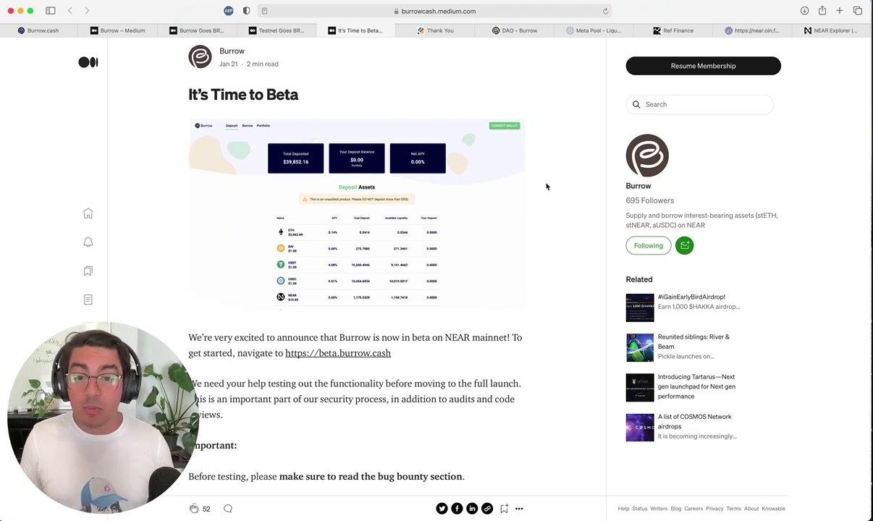
pyautogui.scroll(-10, 546, 187)
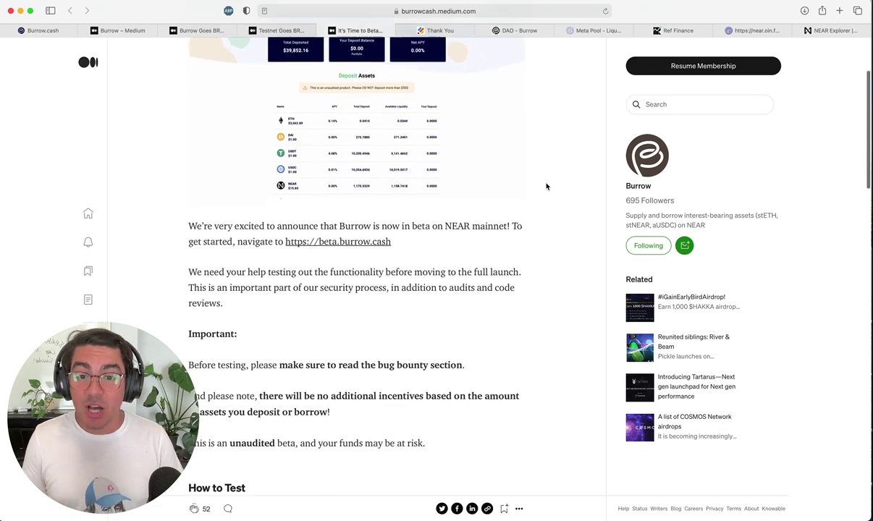
pyautogui.scroll(-15, 547, 187)
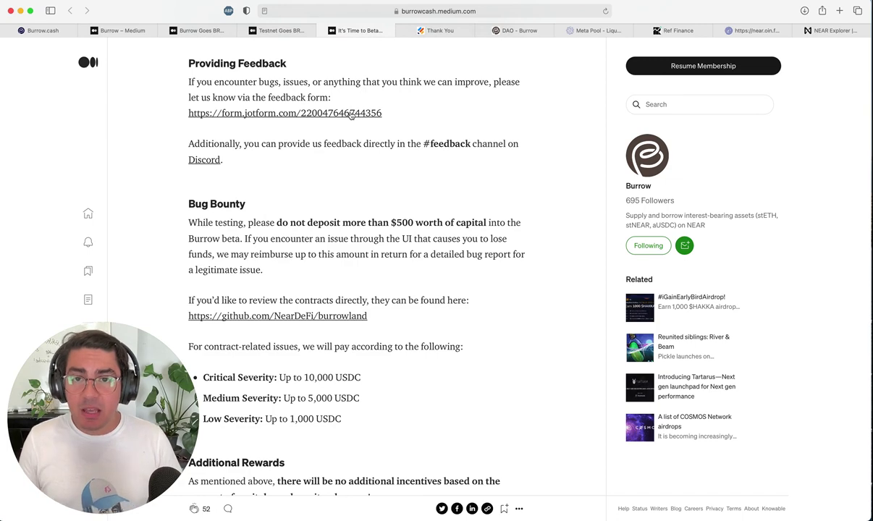
pyautogui.click(416, 31)
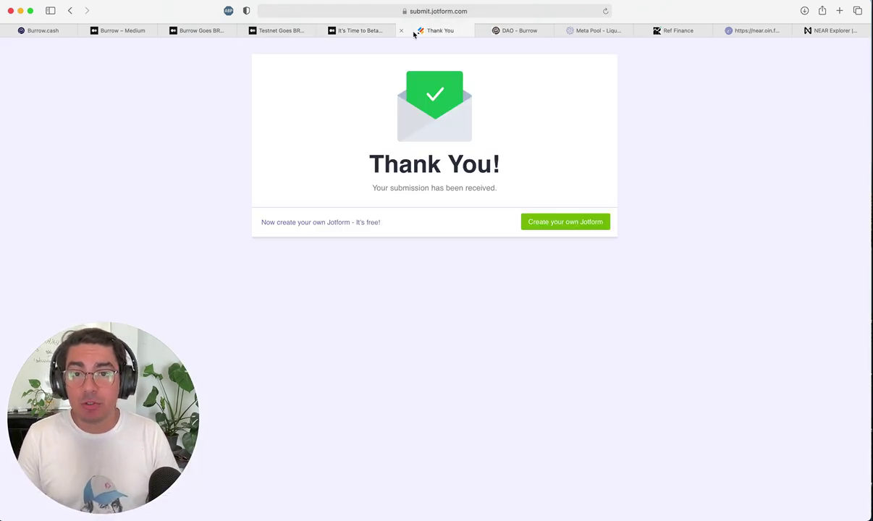
pyautogui.click(401, 30)
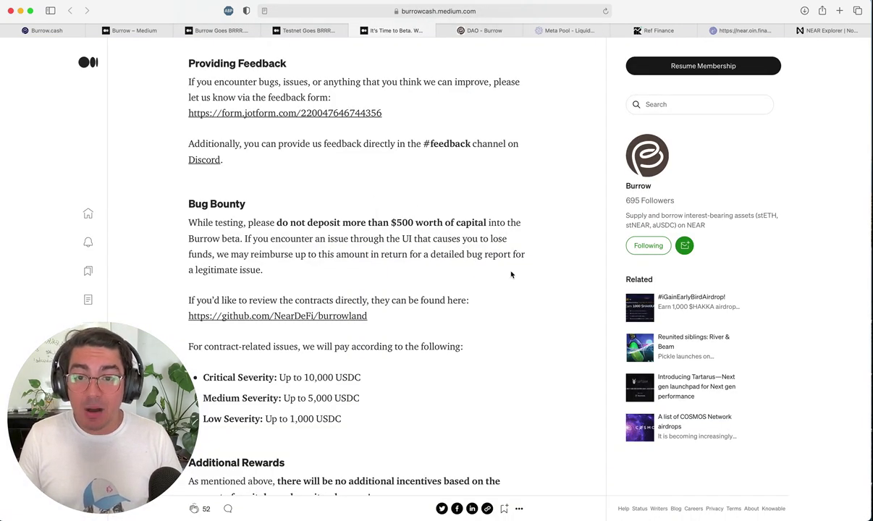
pyautogui.scroll(-1, 518, 275)
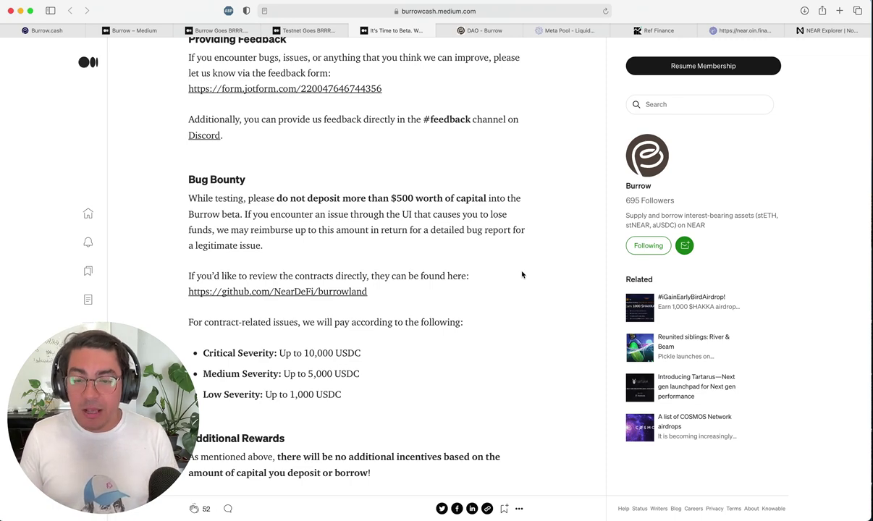
# Back on Burrow's Deposit Assets, open the Staked NEAR Supply dialog (0.0006 STNEAR available, 50% collateral)
pyautogui.click(66, 31)
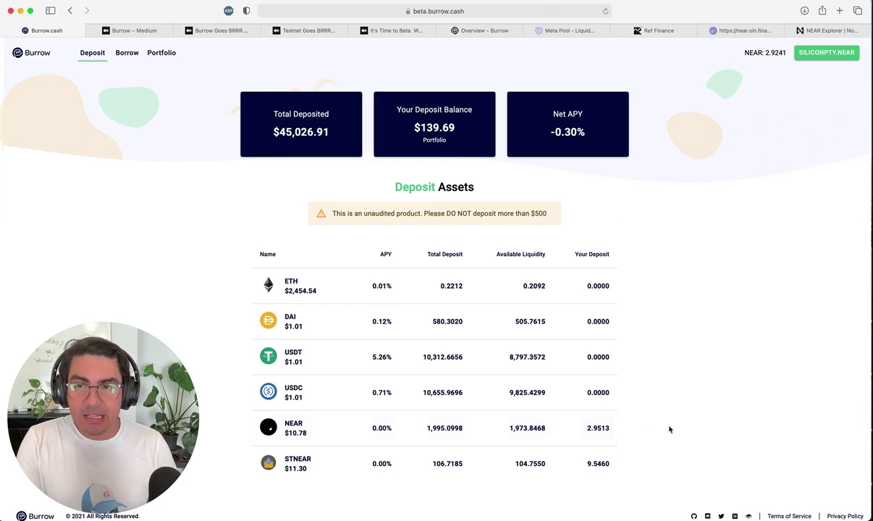
pyautogui.scroll(-1, 671, 430)
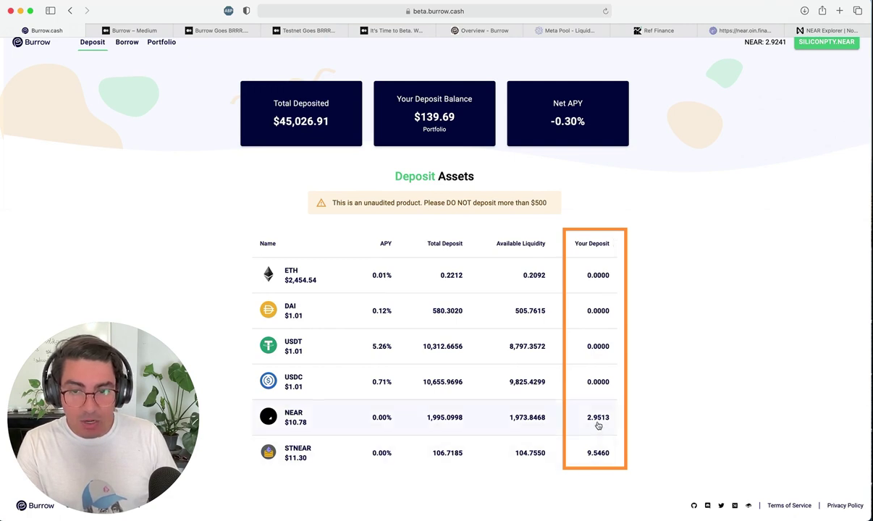
pyautogui.click(595, 456)
pyautogui.click(595, 454)
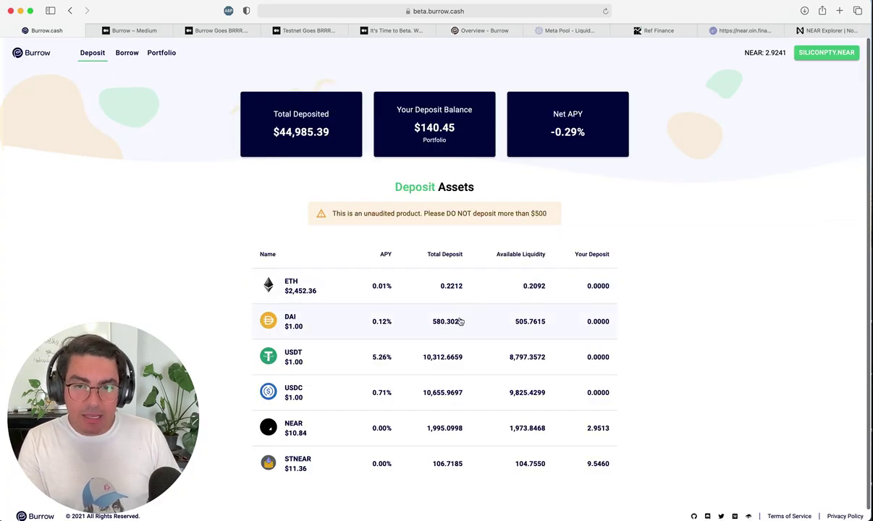
pyautogui.click(510, 465)
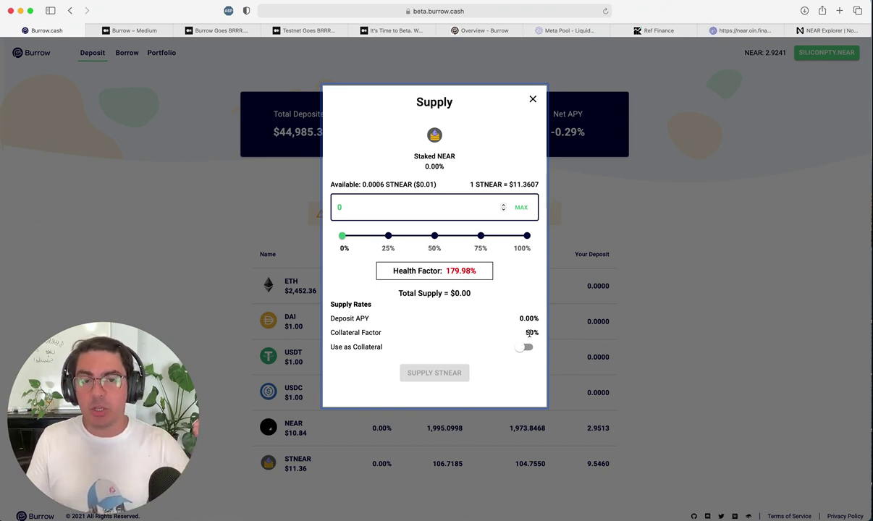
# Close the Staked NEAR supply form and preview the NEAR supply form
pyautogui.click(533, 98)
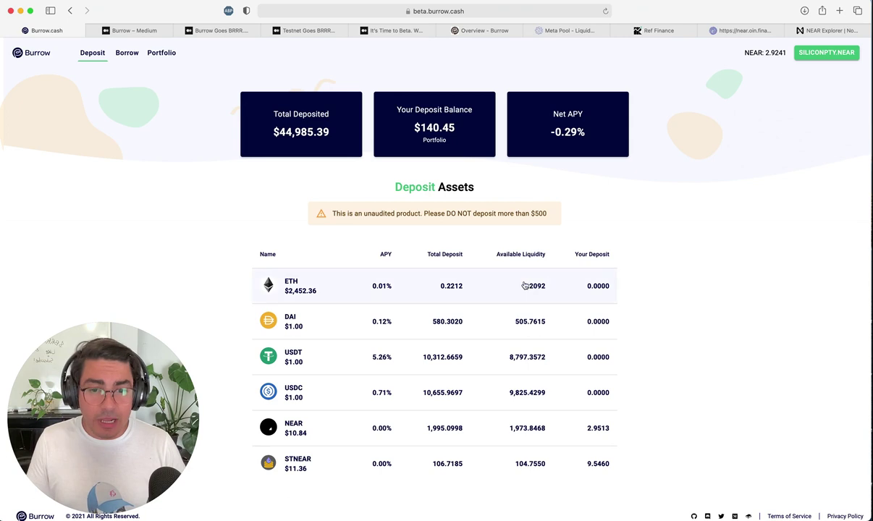
pyautogui.click(485, 431)
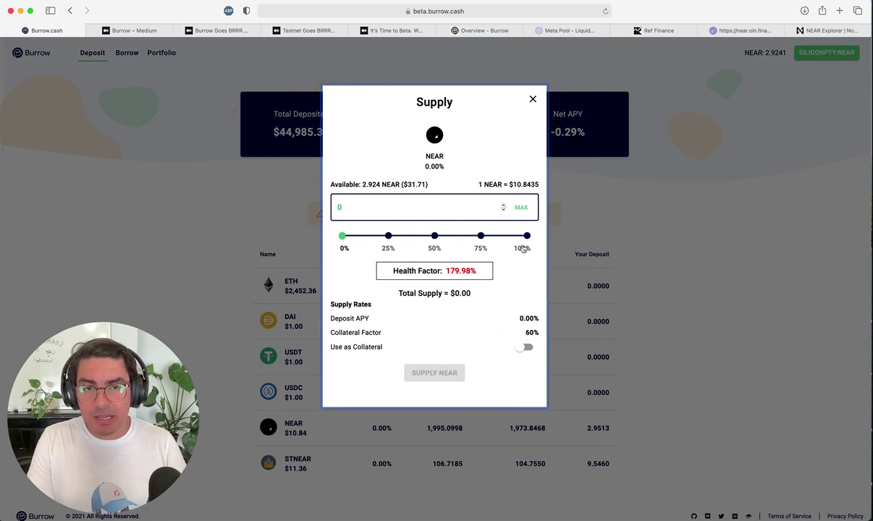
pyautogui.click(532, 99)
pyautogui.scroll(-1, 497, 463)
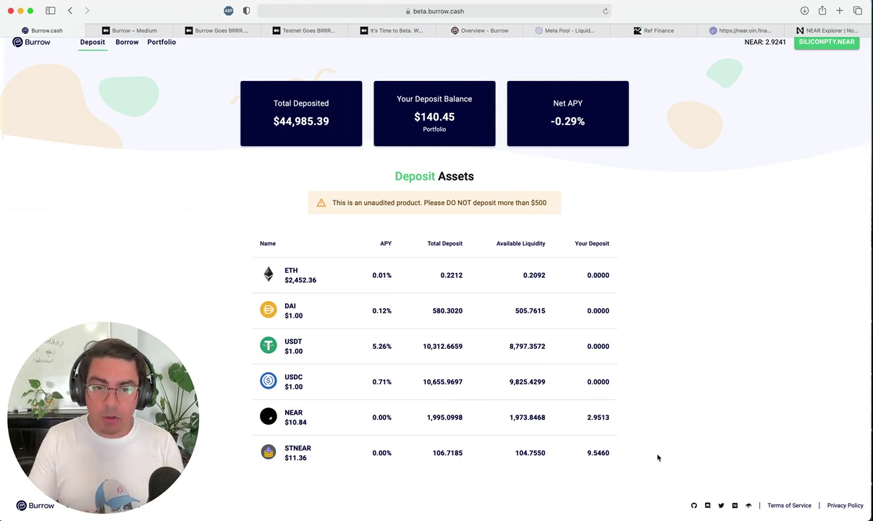
# Recheck Staked NEAR, then view Ether's supply form with 0.01% APY and 60% collateral factor
pyautogui.click(579, 454)
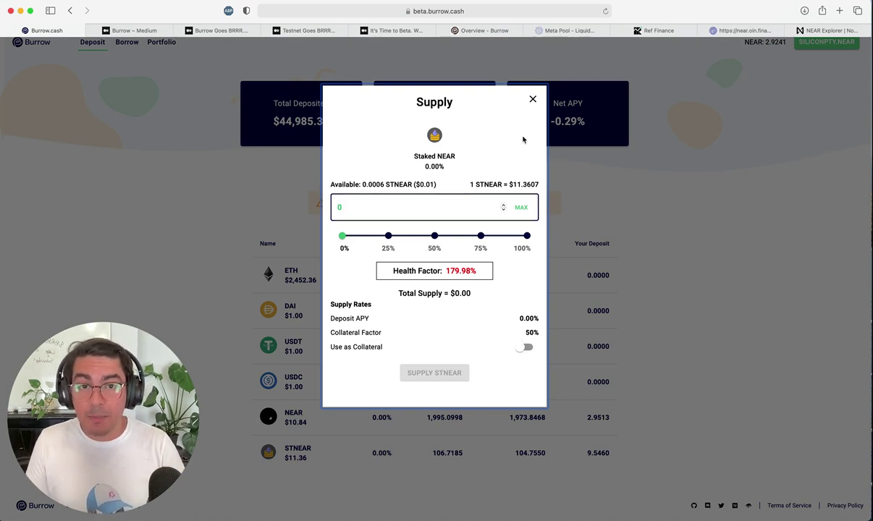
pyautogui.click(533, 99)
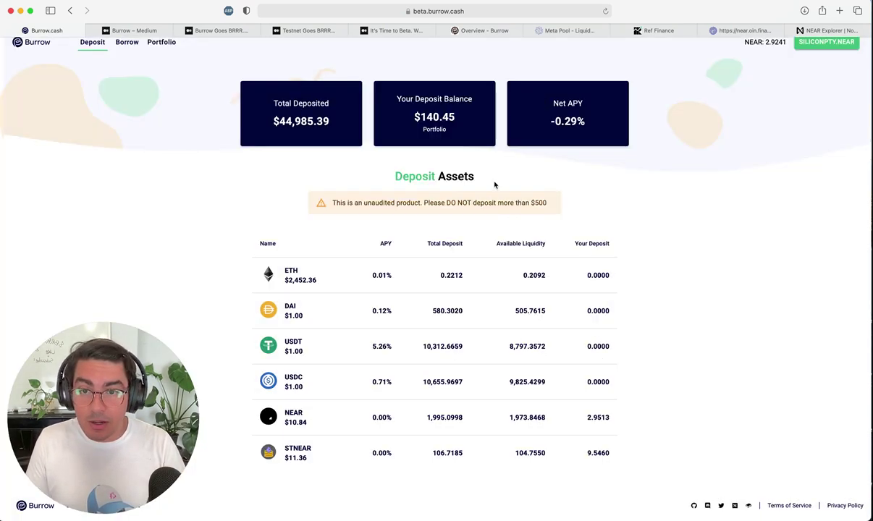
pyautogui.click(475, 275)
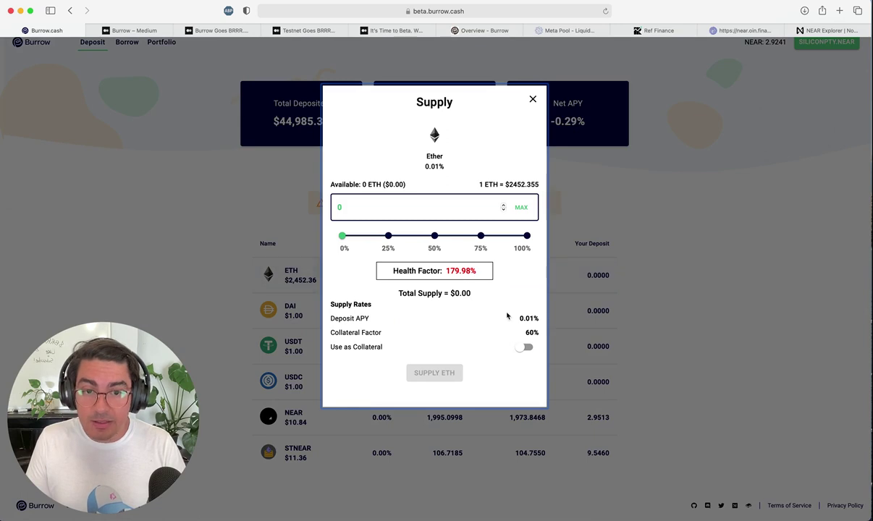
pyautogui.click(532, 99)
# Switch to Borrow Assets and preview the USDC borrow form for the 37.4318 USDC loan
pyautogui.click(127, 53)
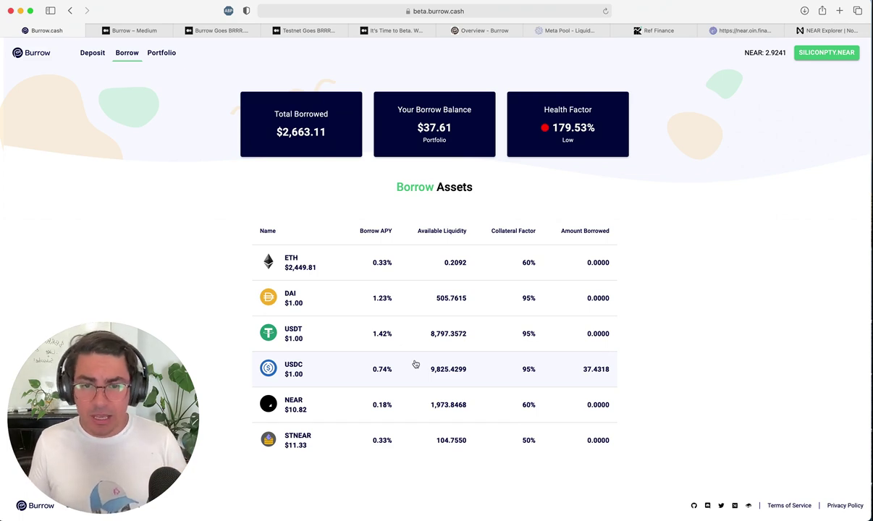
pyautogui.click(415, 364)
pyautogui.click(534, 98)
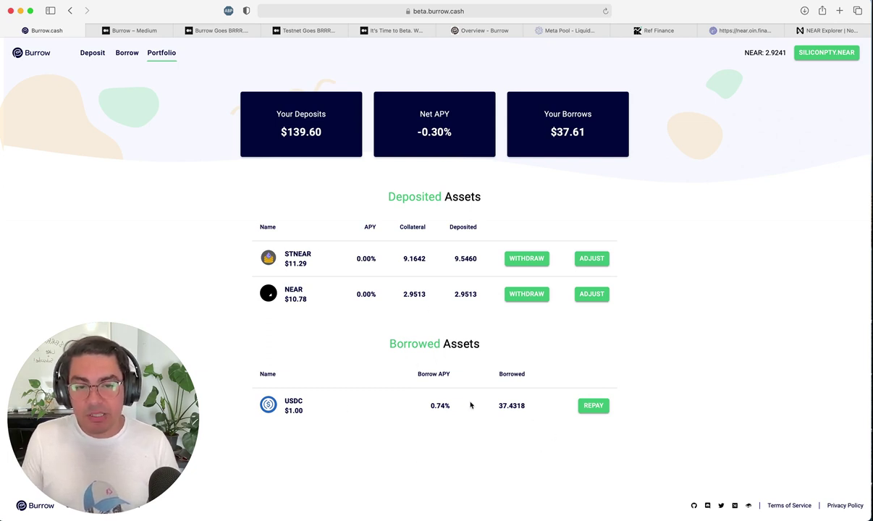
# Preview the repay form for the USDC loan in the Portfolio
pyautogui.click(595, 409)
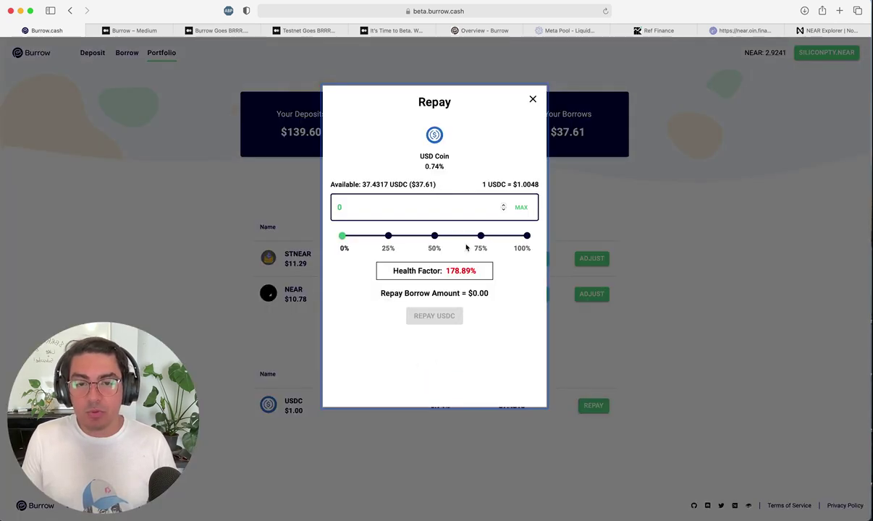
pyautogui.moveTo(345, 238)
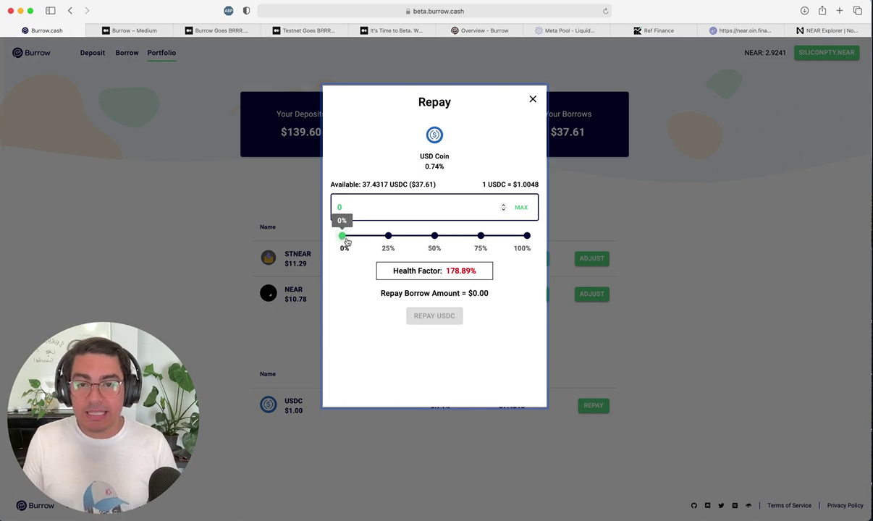
pyautogui.click(315, 208)
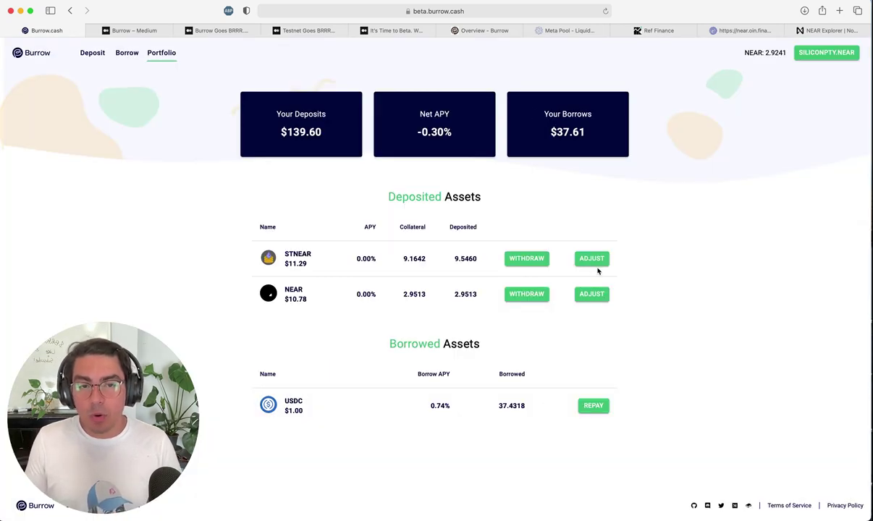
# Preview the STNEAR collateral adjust form, then go back to Deposit Assets
pyautogui.click(533, 263)
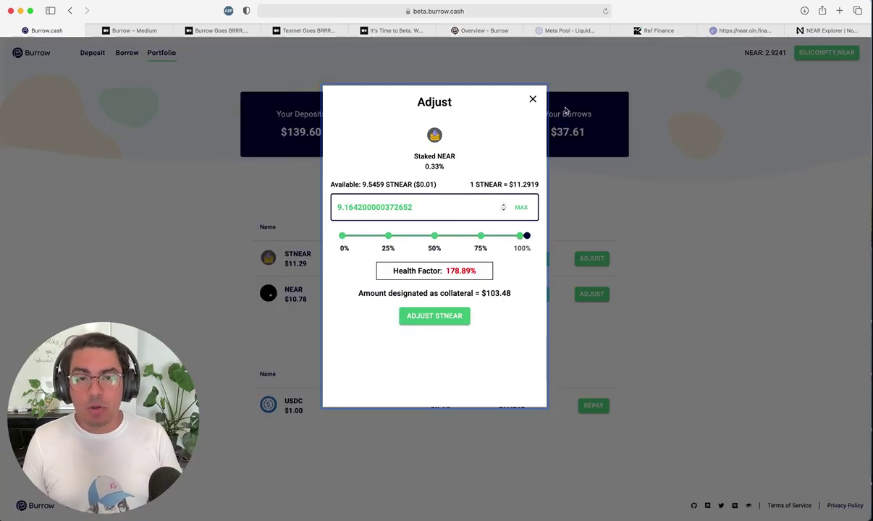
pyautogui.click(534, 98)
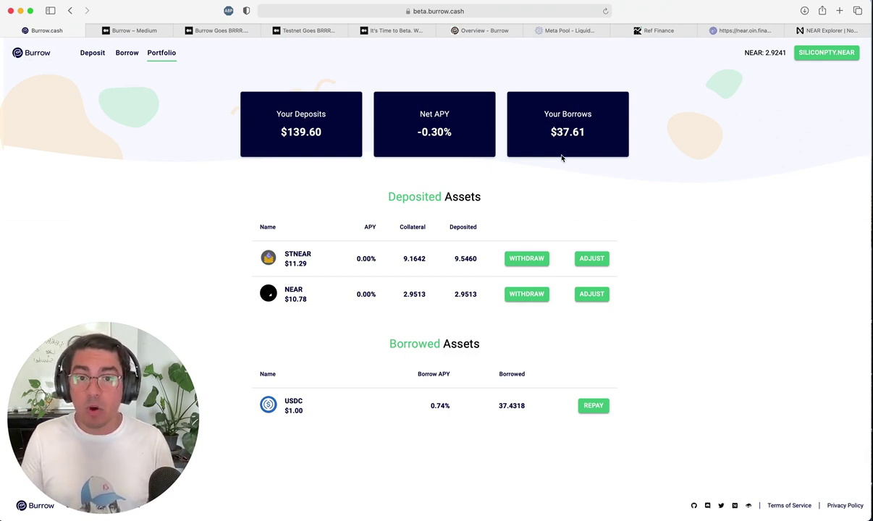
pyautogui.click(91, 53)
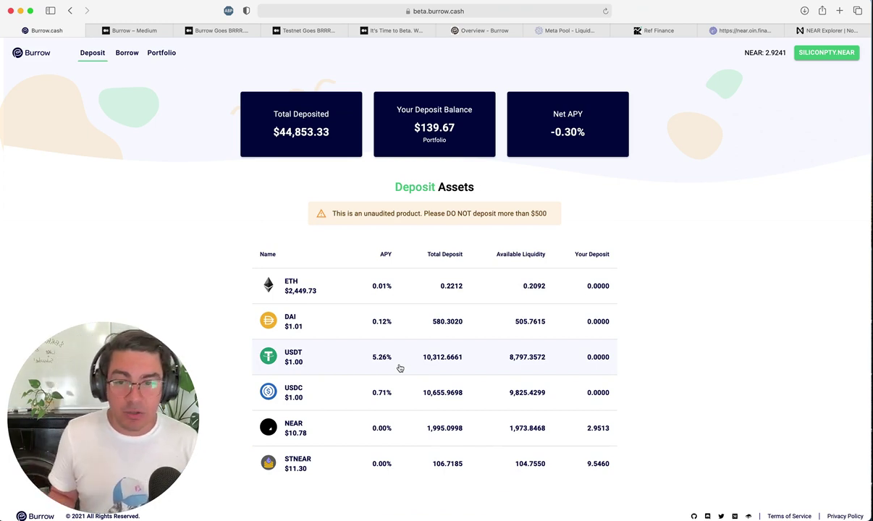
# Look over Meta Pool's Stake NEAR page, the Oin stability pool and the Burrow docs Overview
pyautogui.click(569, 31)
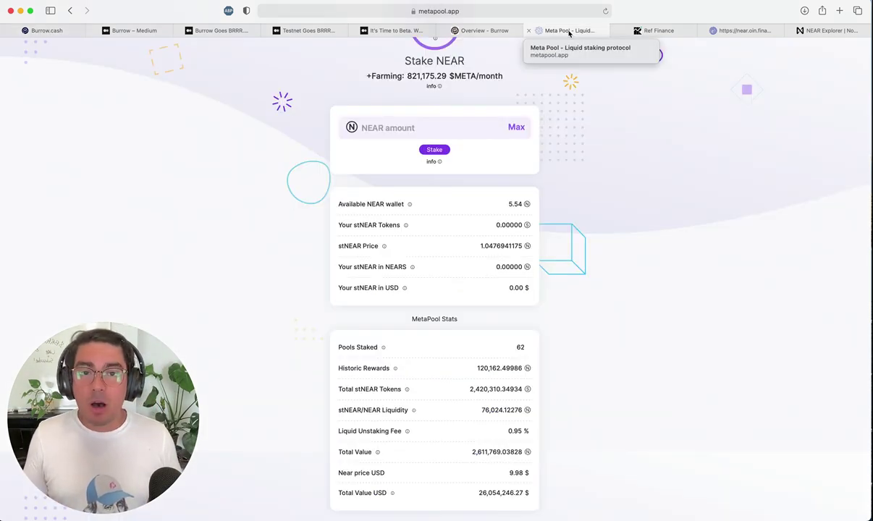
pyautogui.scroll(2, 603, 176)
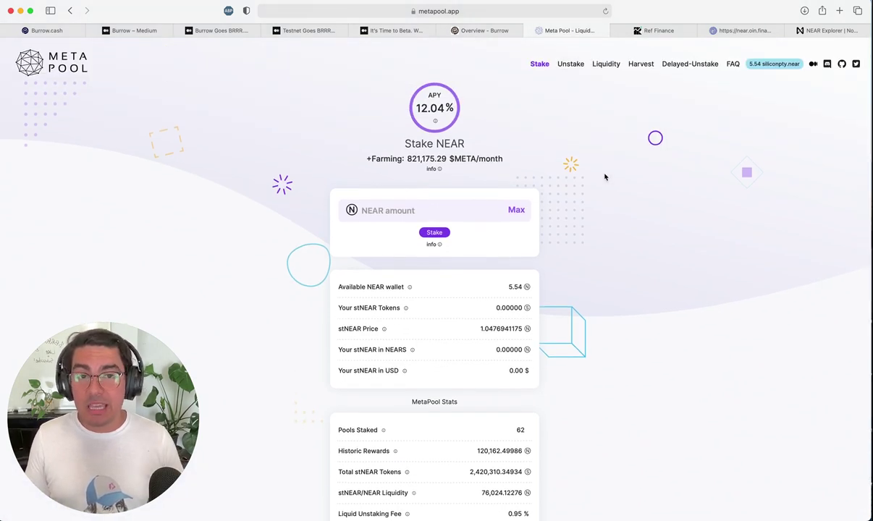
pyautogui.click(748, 30)
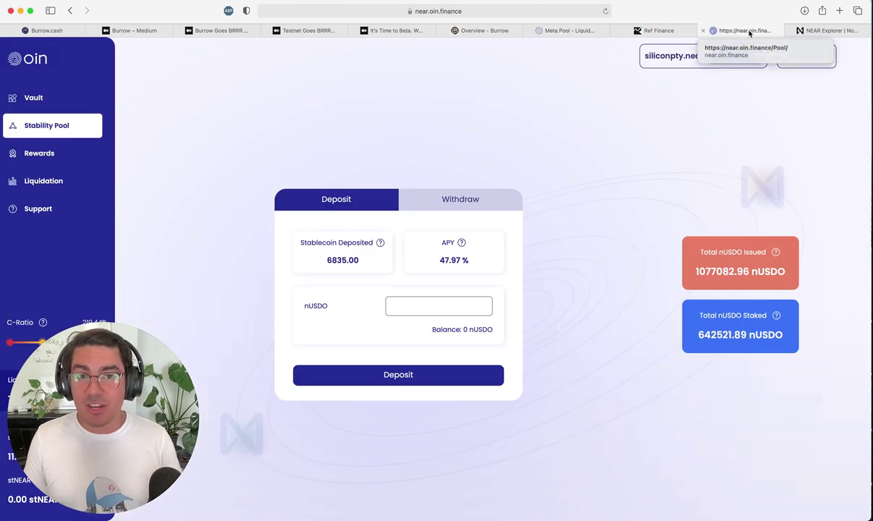
pyautogui.click(496, 31)
# Read through the Burrow Private Mainnet Beta Feedback questions on Jotform
pyautogui.click(83, 30)
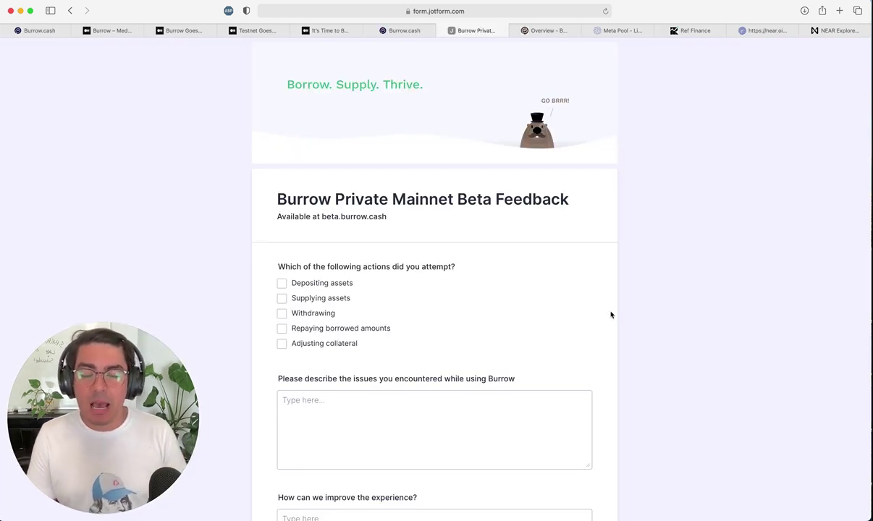
pyautogui.scroll(-5, 610, 315)
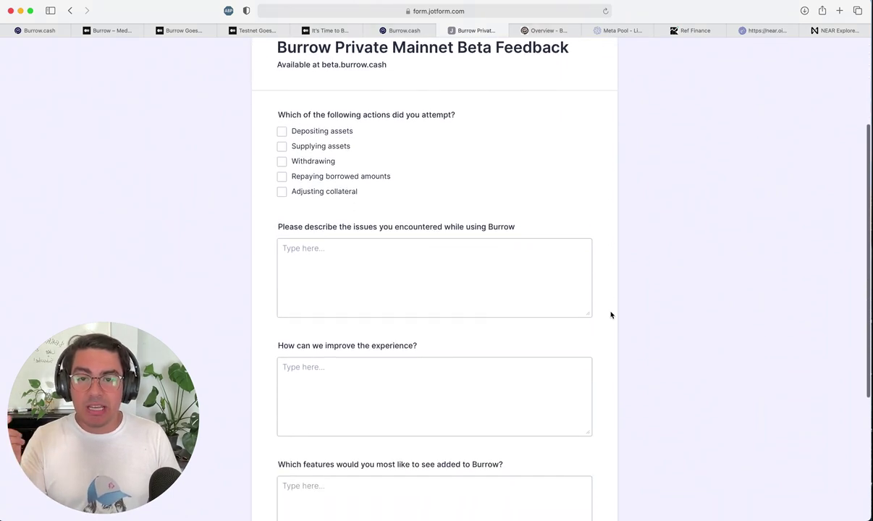
pyautogui.scroll(-3, 610, 315)
# Read the Burrow DAO docs page on the 5-member council and 15-member community board
pyautogui.click(398, 30)
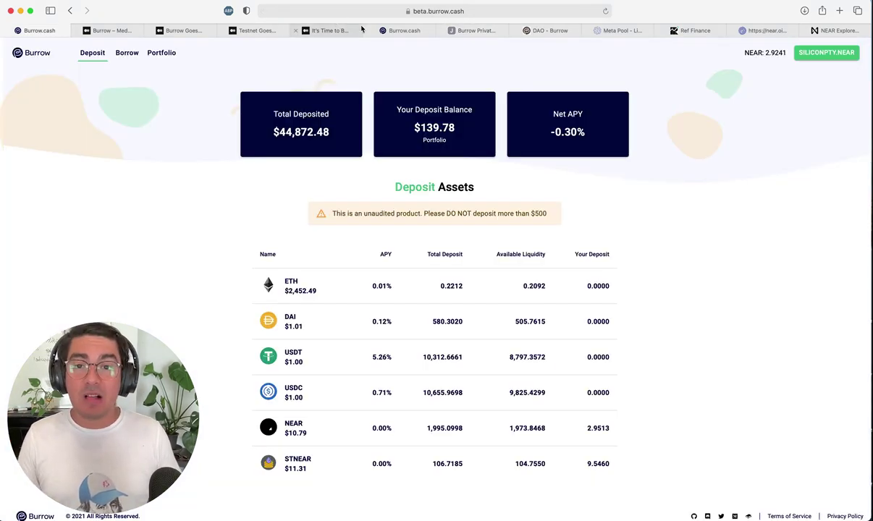
pyautogui.click(541, 30)
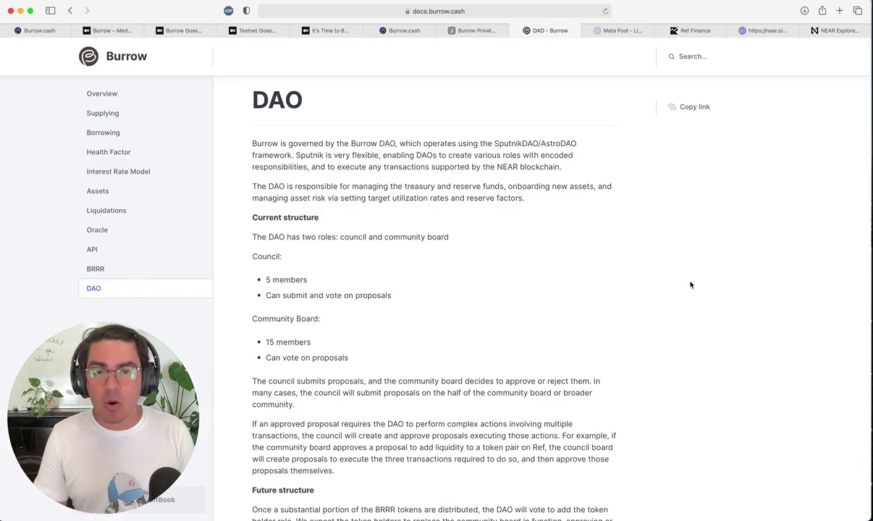
pyautogui.scroll(-1, 683, 288)
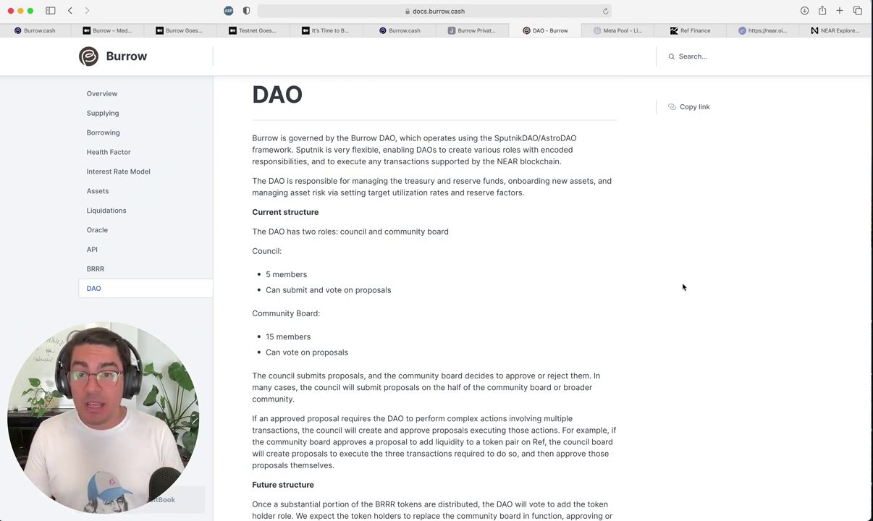
pyautogui.scroll(1, 528, 240)
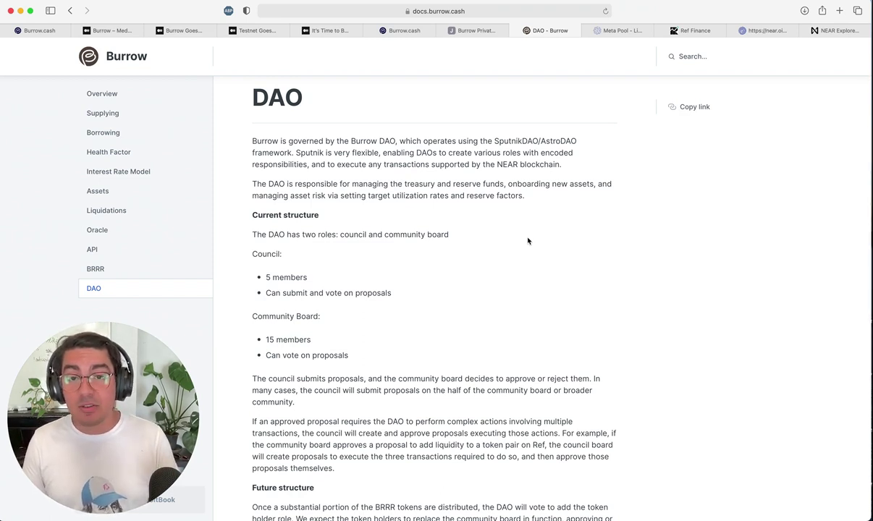